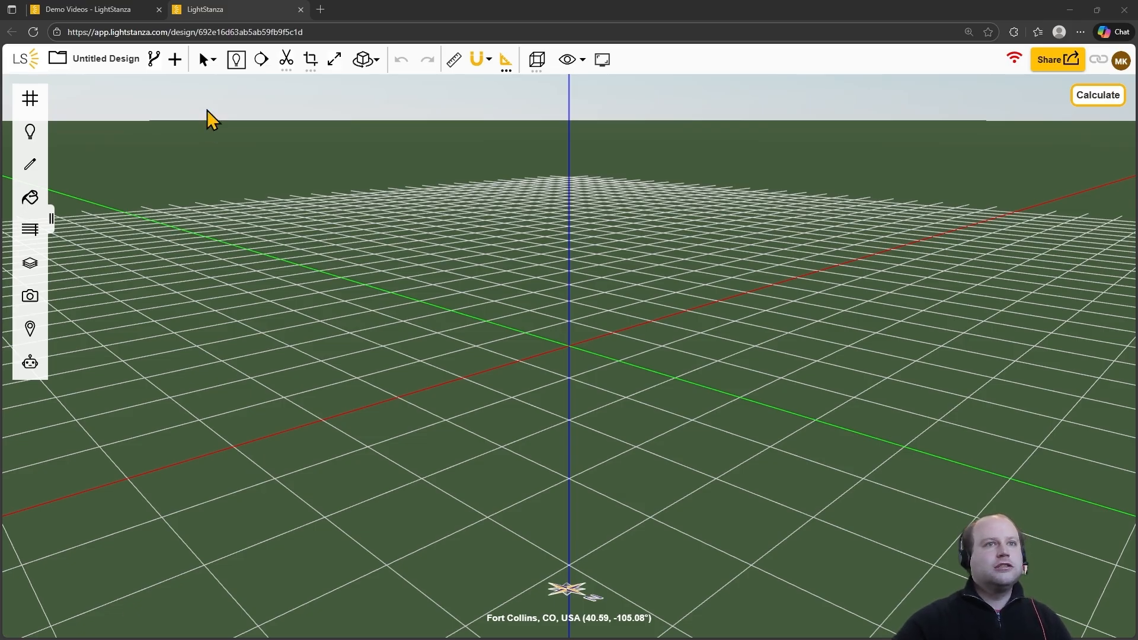
Step: Draw a box room measuring 20 ft by 30 ft in plan view, starting at the origin
left_click(236, 65)
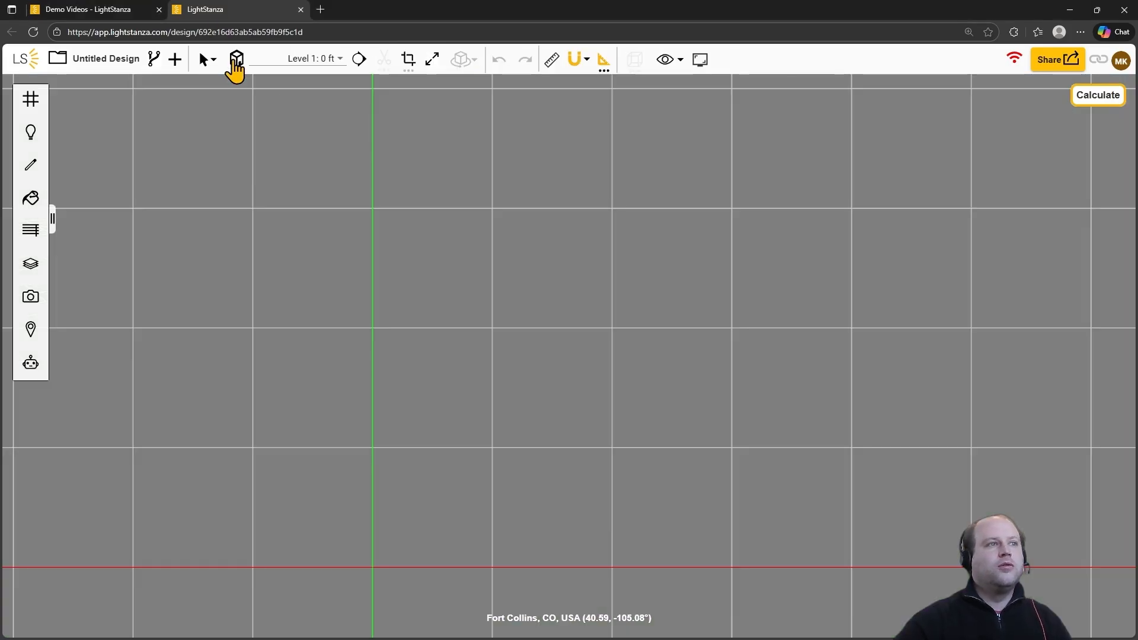
left_click(31, 167)
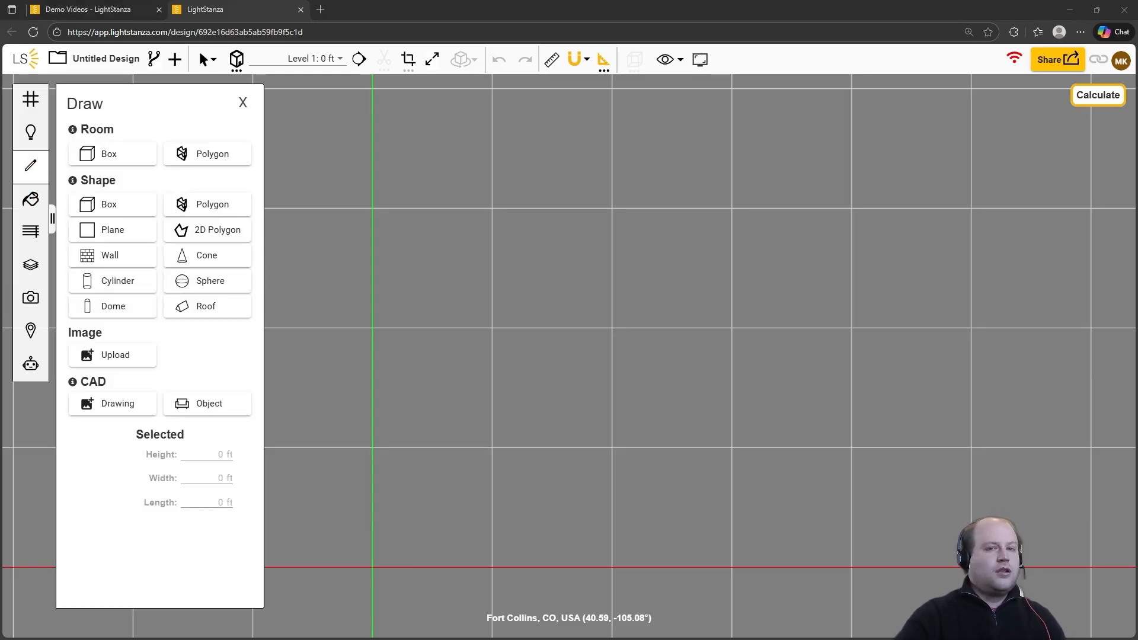
left_click(120, 167)
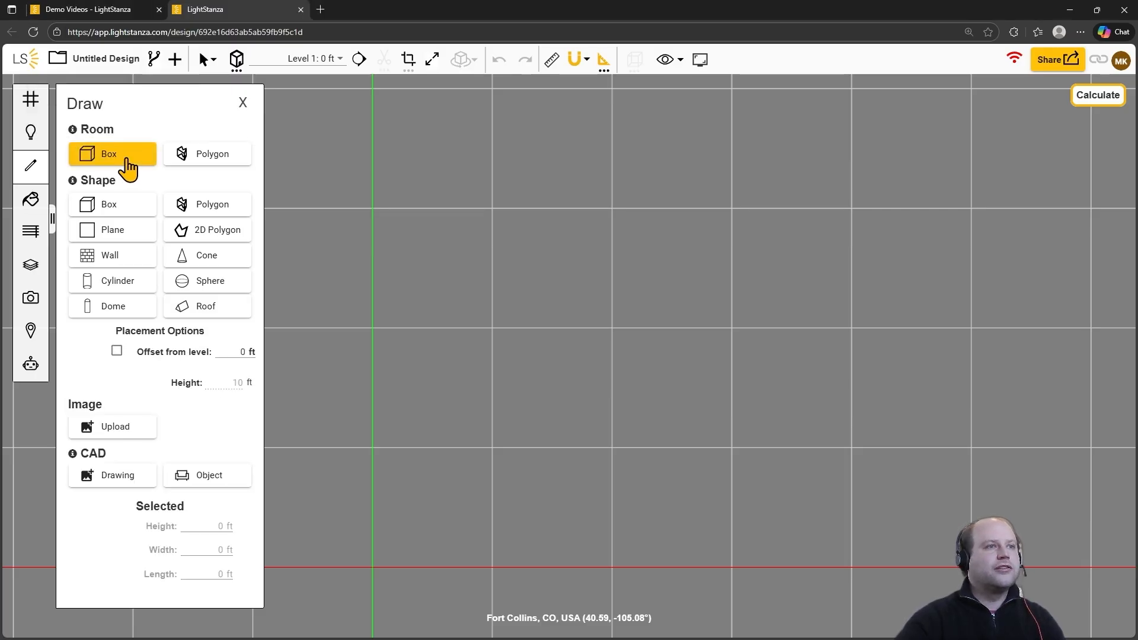
left_click(375, 563)
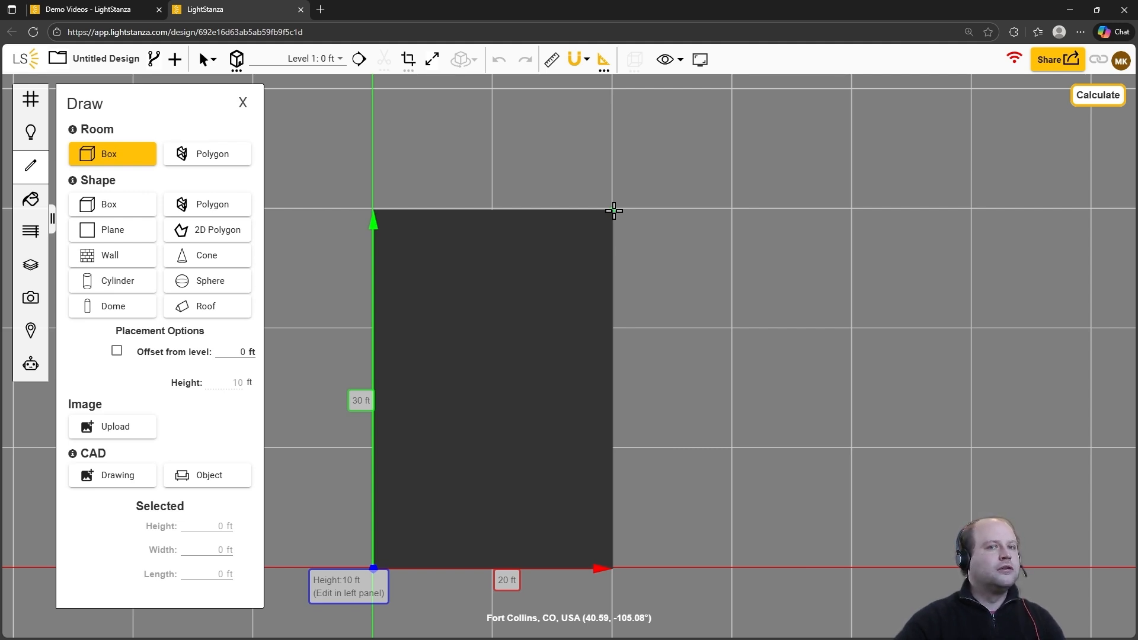
left_click(614, 211)
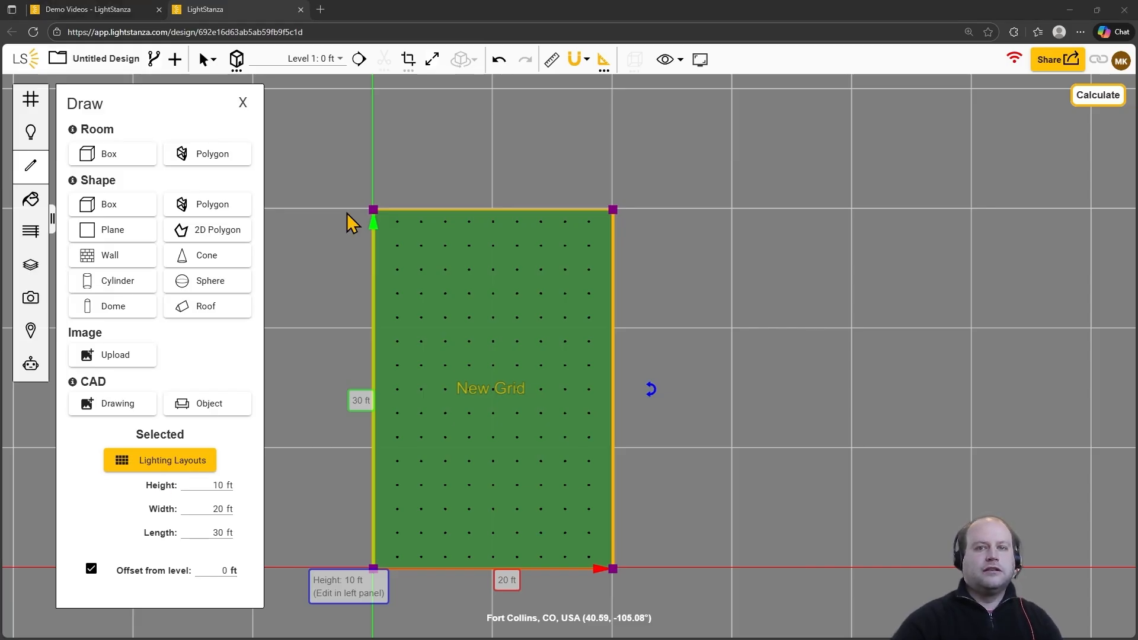
Step: Delete the top plane of the box room in the 3D view
left_click(235, 64)
left_click(403, 274)
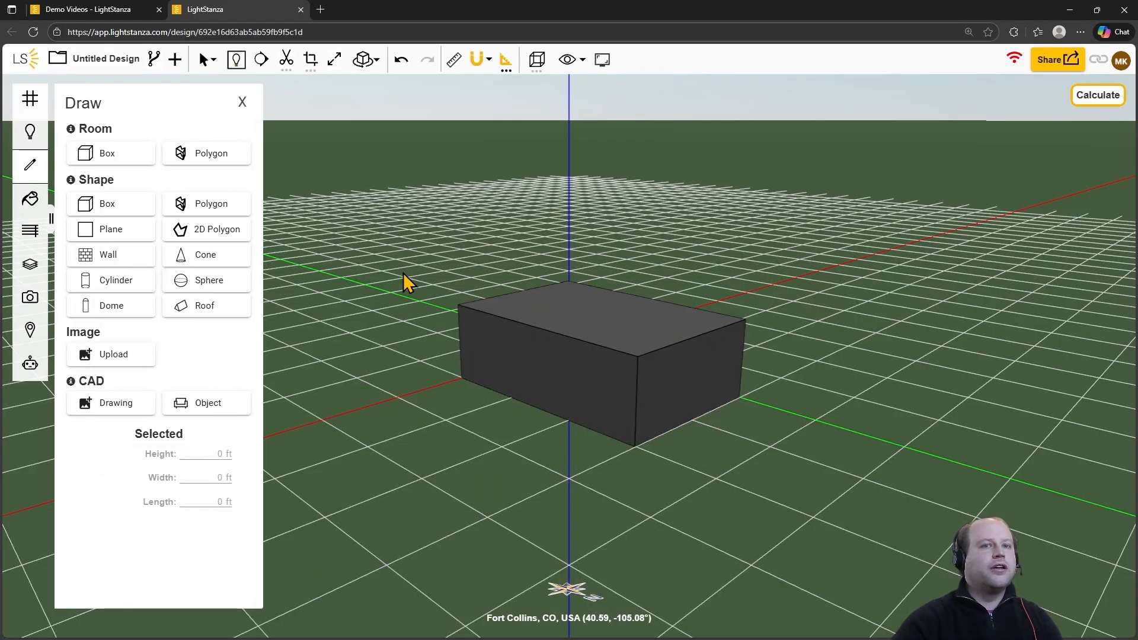
left_click(563, 368)
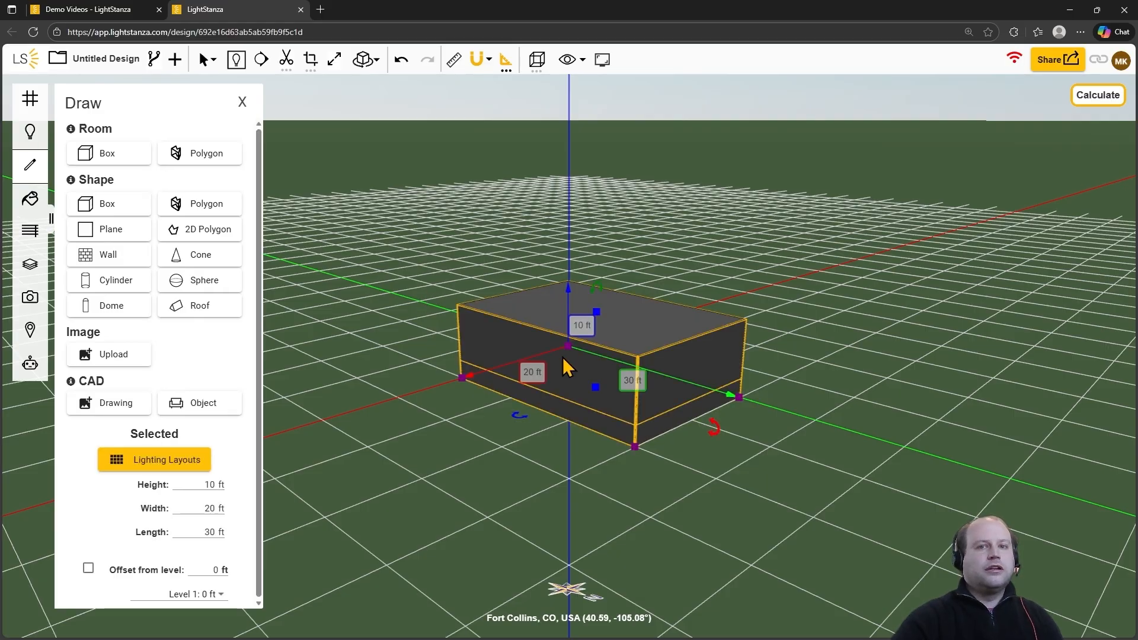
left_click(640, 332)
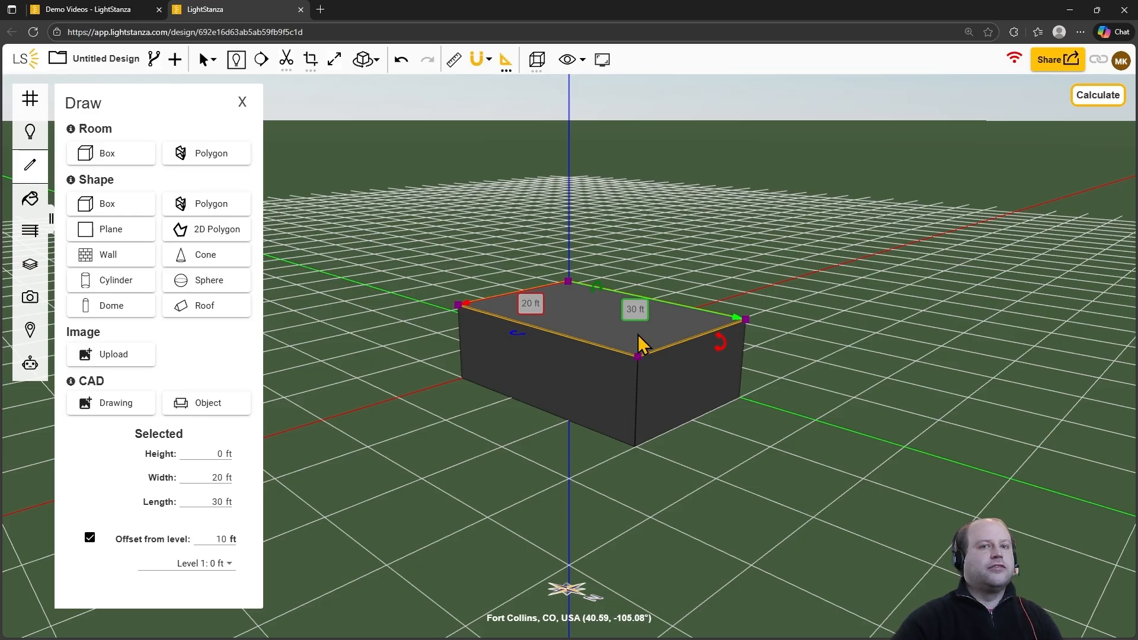
right_click(638, 334)
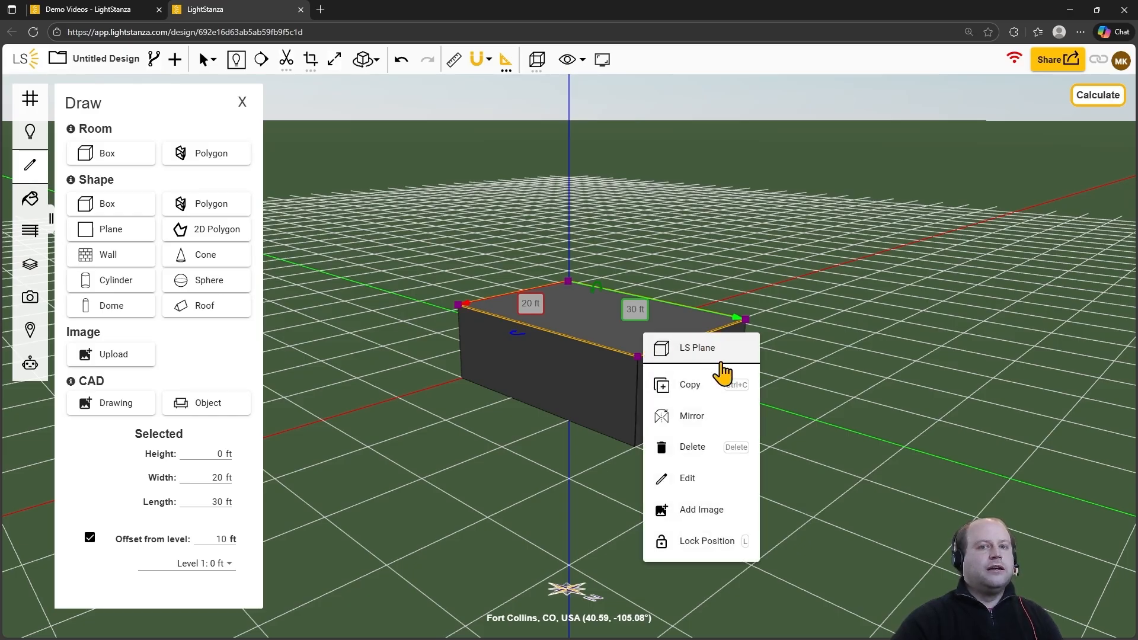
left_click(747, 463)
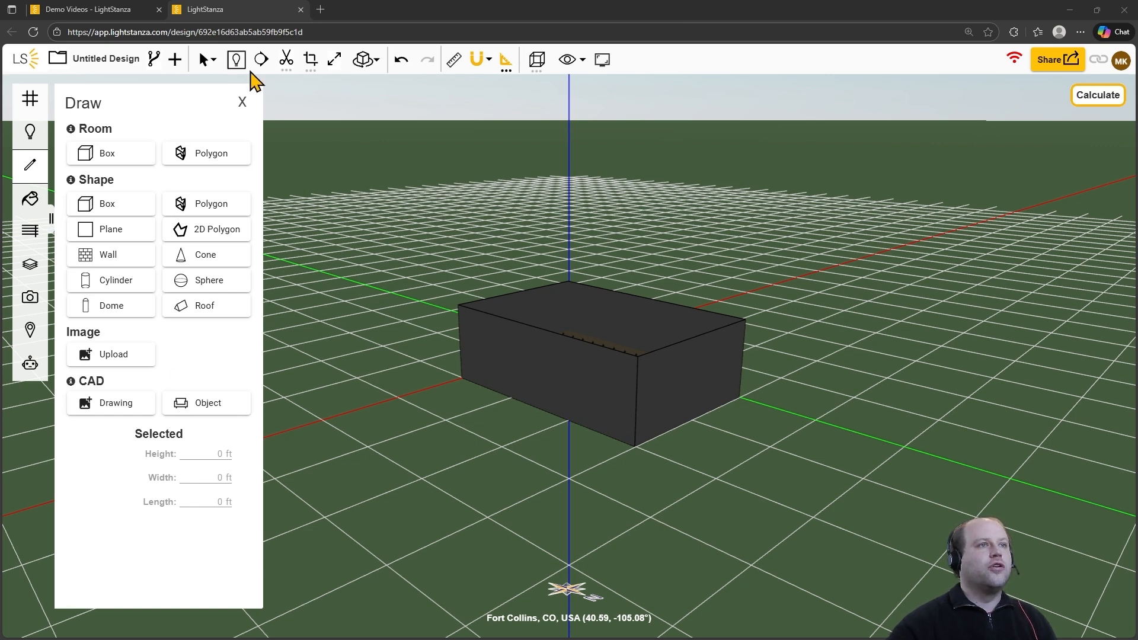
Step: Draw a roof shape about 20 ft by 30 ft in plan view, on the empty grid beside the room
left_click(236, 61)
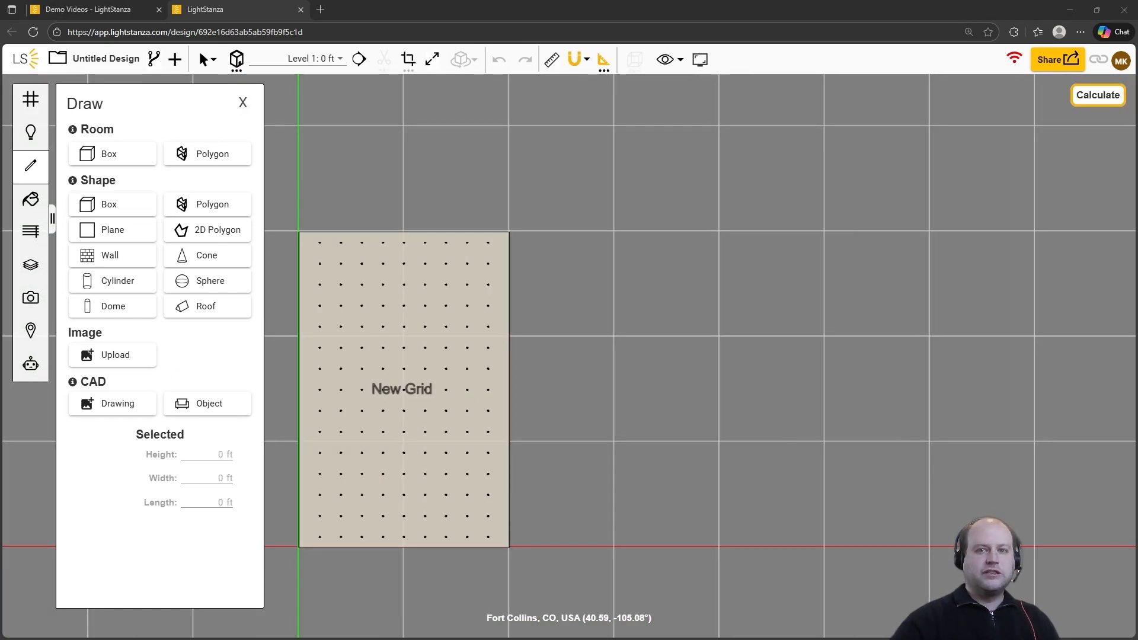
left_click(240, 314)
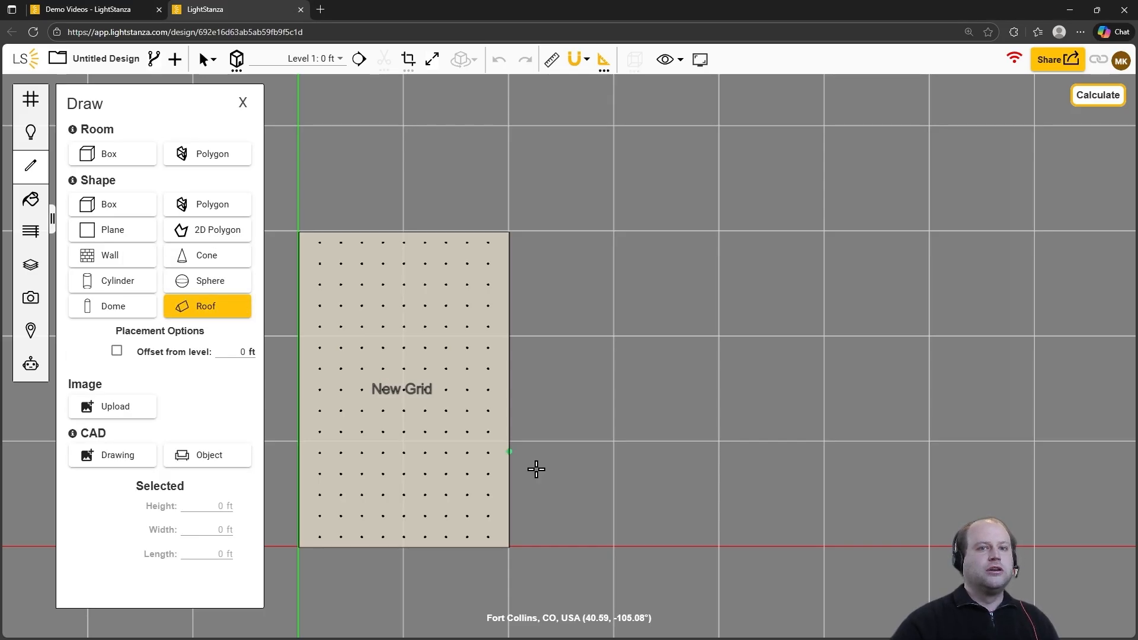
left_click(718, 545)
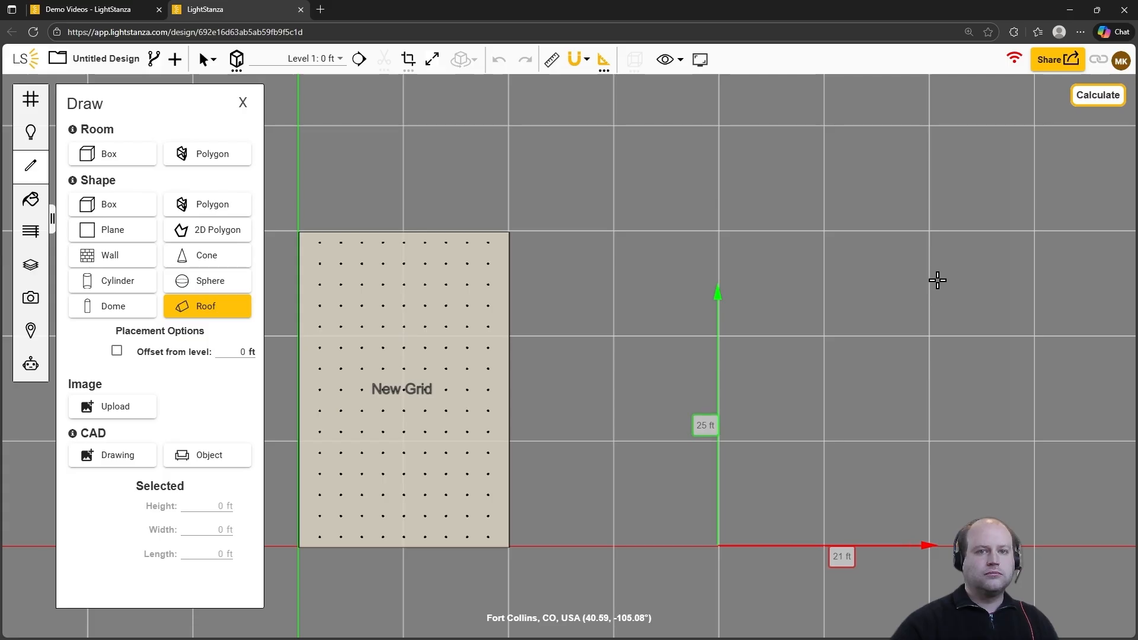
left_click(932, 232)
right_click_drag(966, 257, 703, 250)
scroll(668, 288, "down", 8)
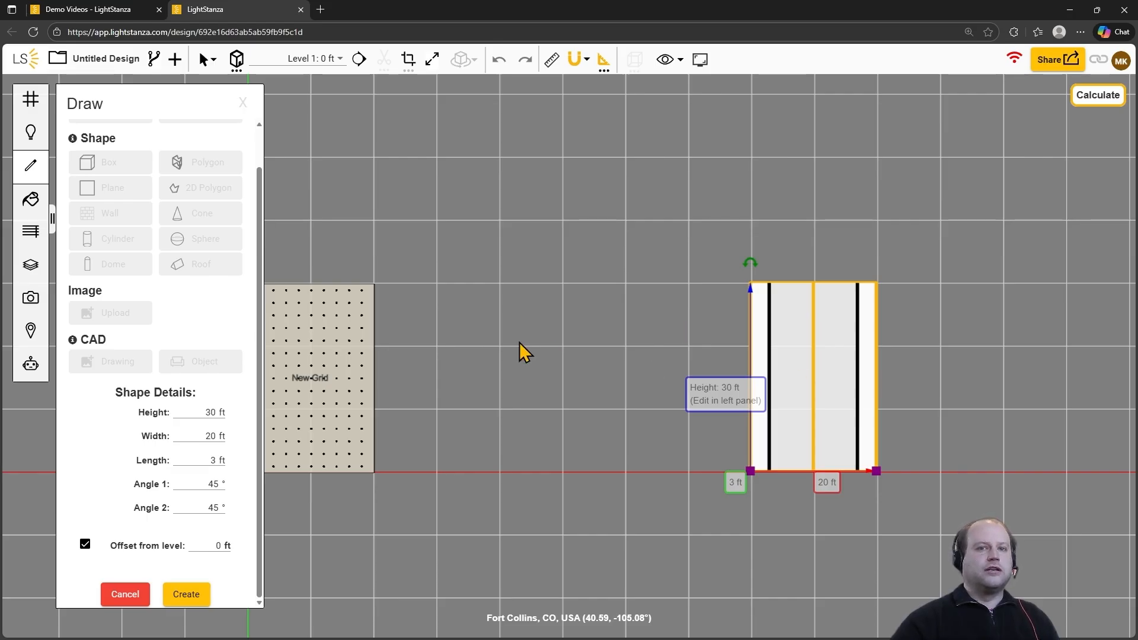
Step: Set the roof's height to 20 ft and width to 30 ft, and rotate it 90° counterclockwise
double_click(205, 412)
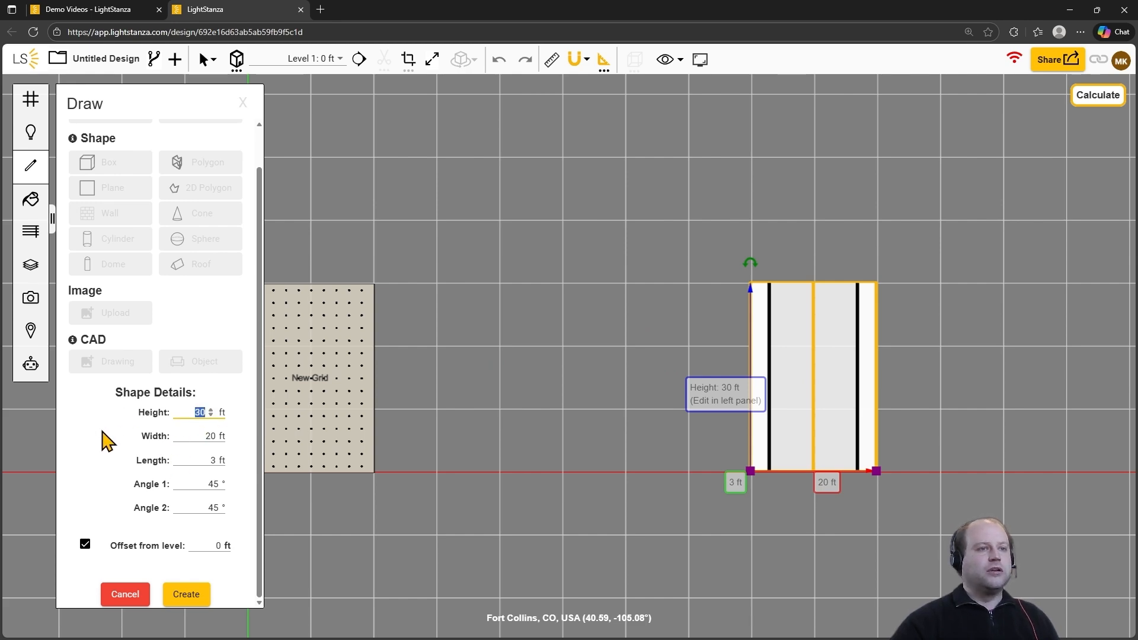
type("20")
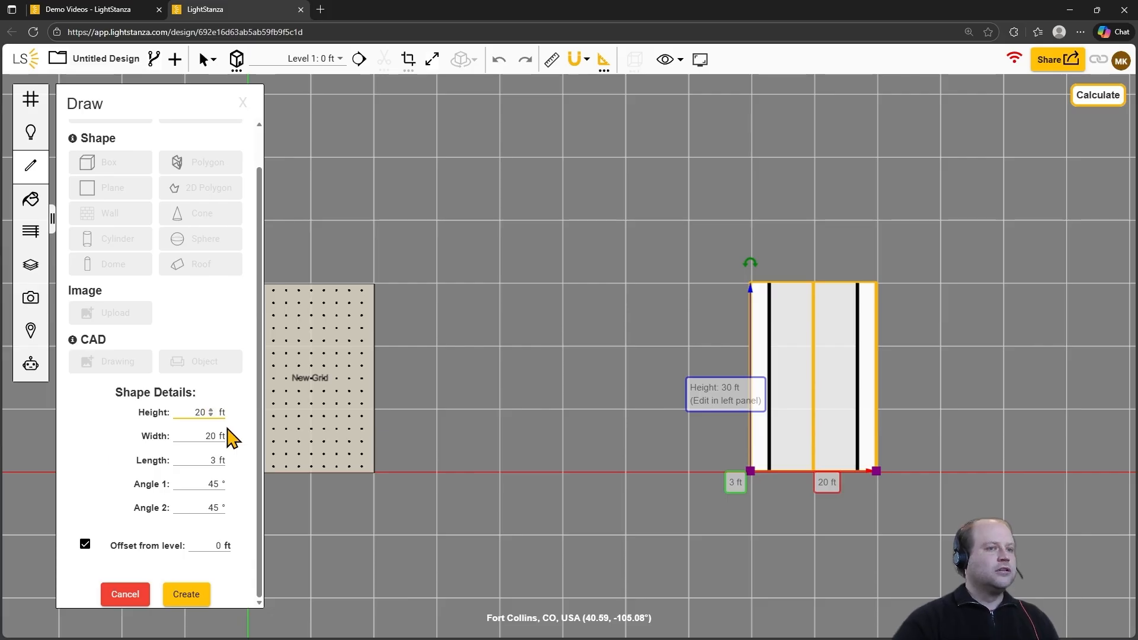
double_click(209, 436)
type("30")
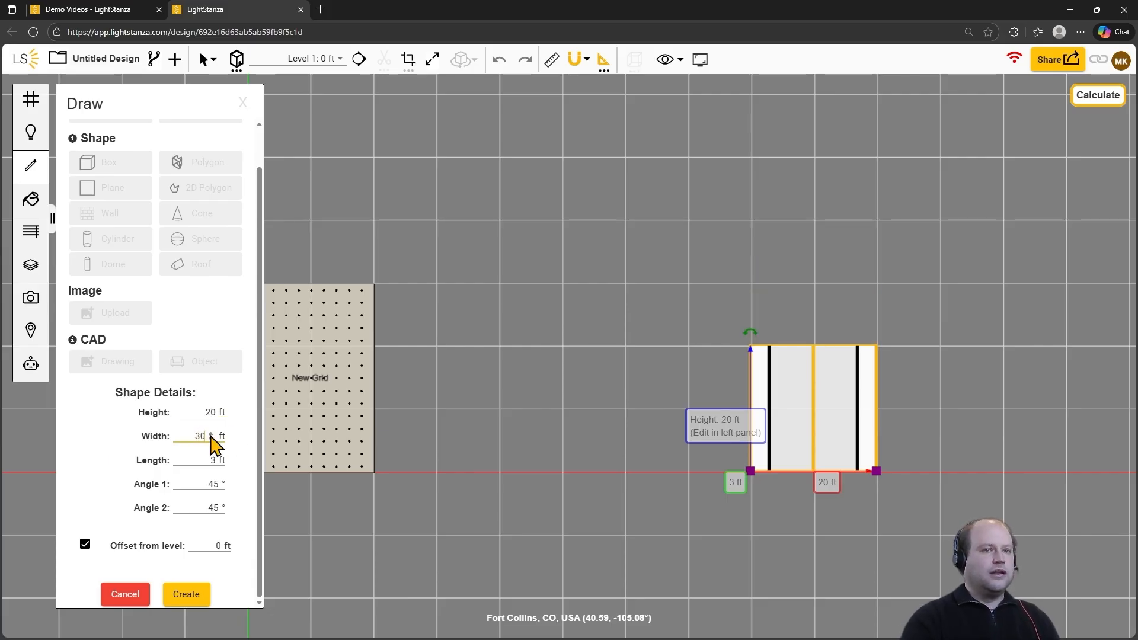
key("Return")
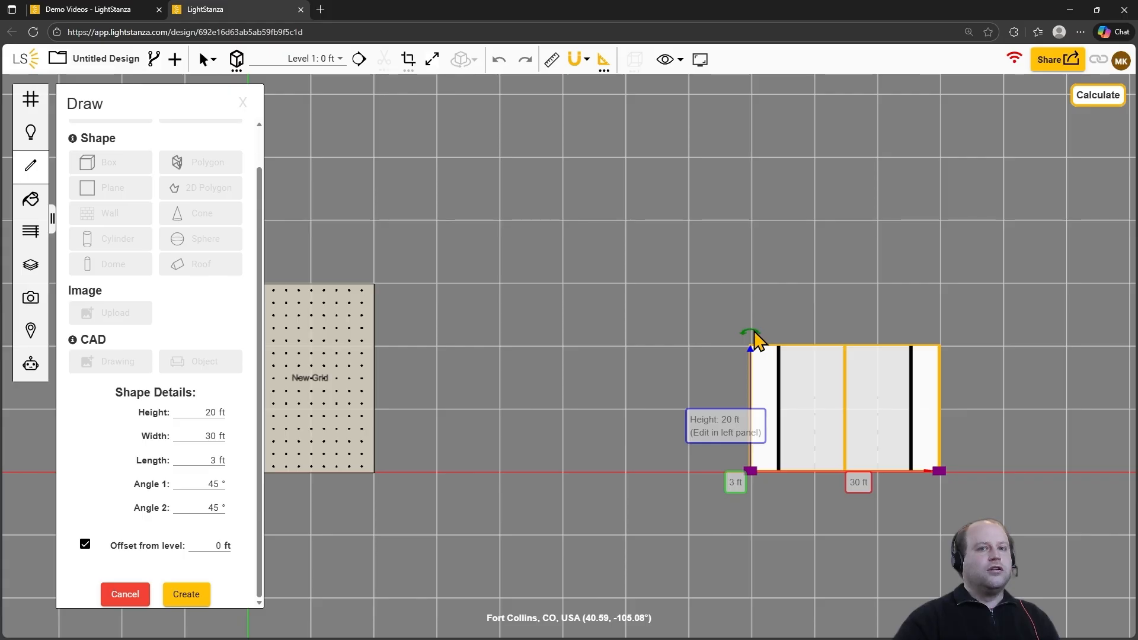
left_click_drag(752, 330, 415, 483)
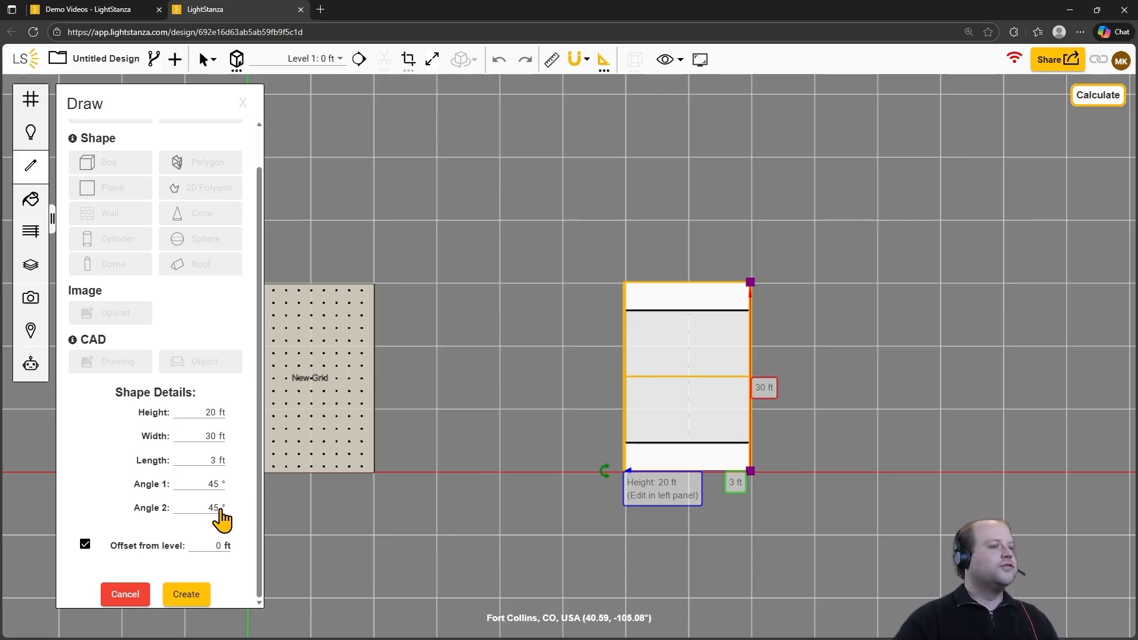
Step: Set the roof's offset from level to 10 ft and create the shape
left_click(212, 545)
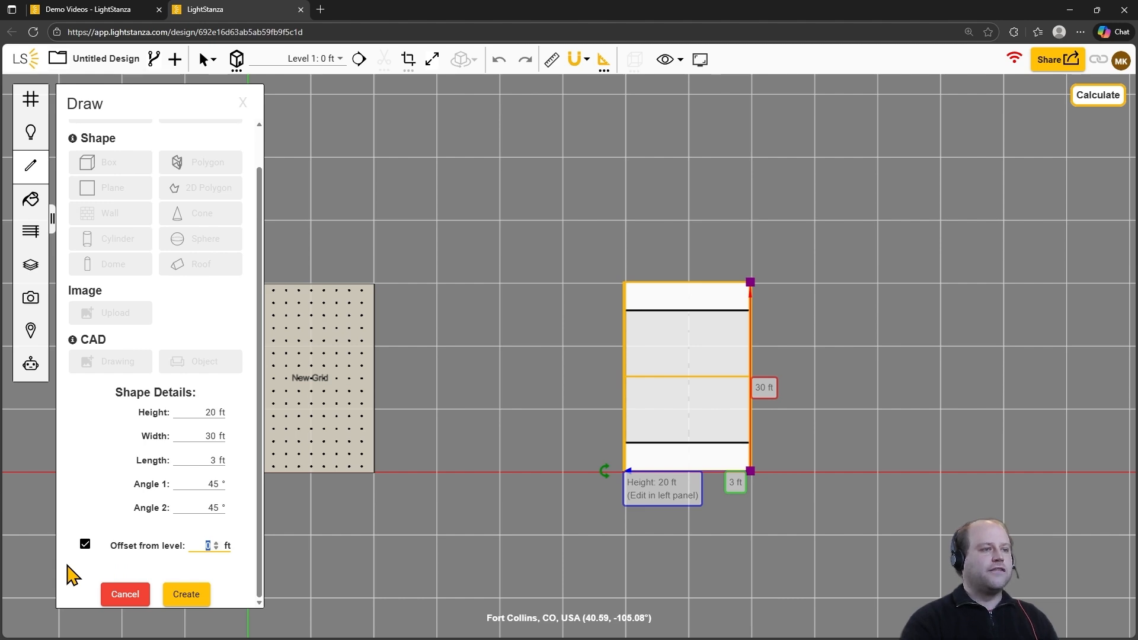
type("10")
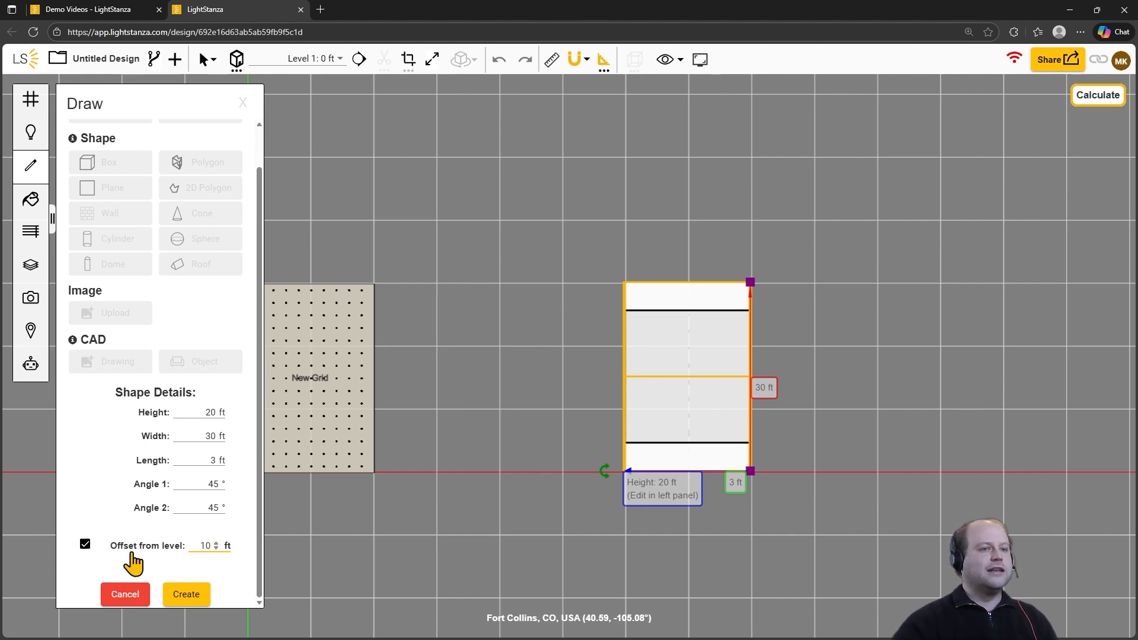
left_click(187, 599)
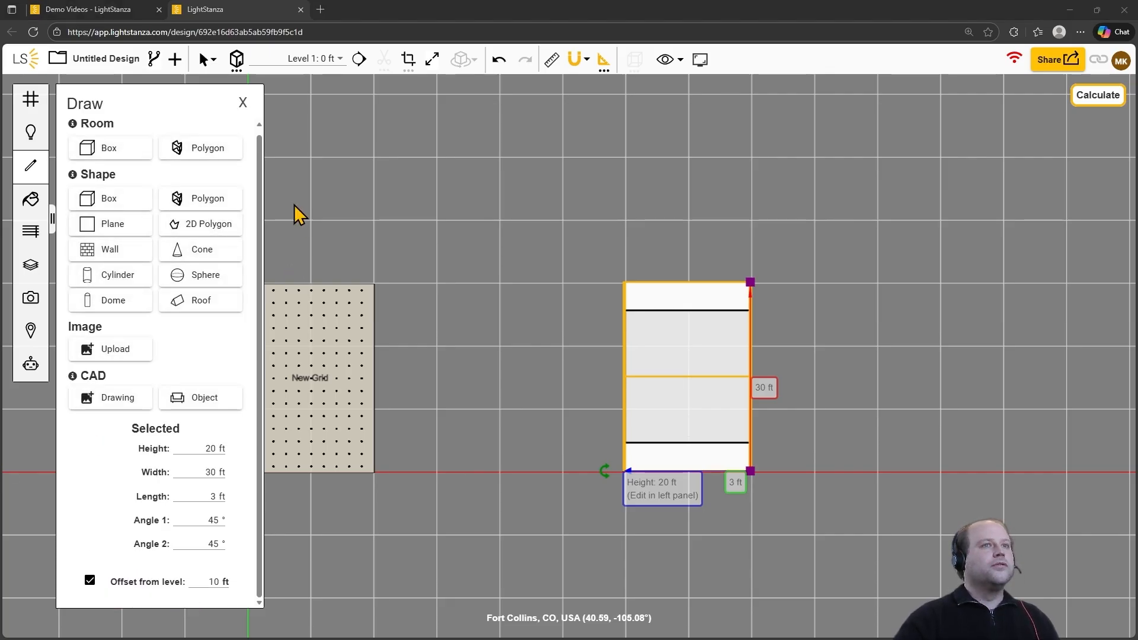
Step: Delete the bottom plane of the roof in the 3D view
left_click(238, 62)
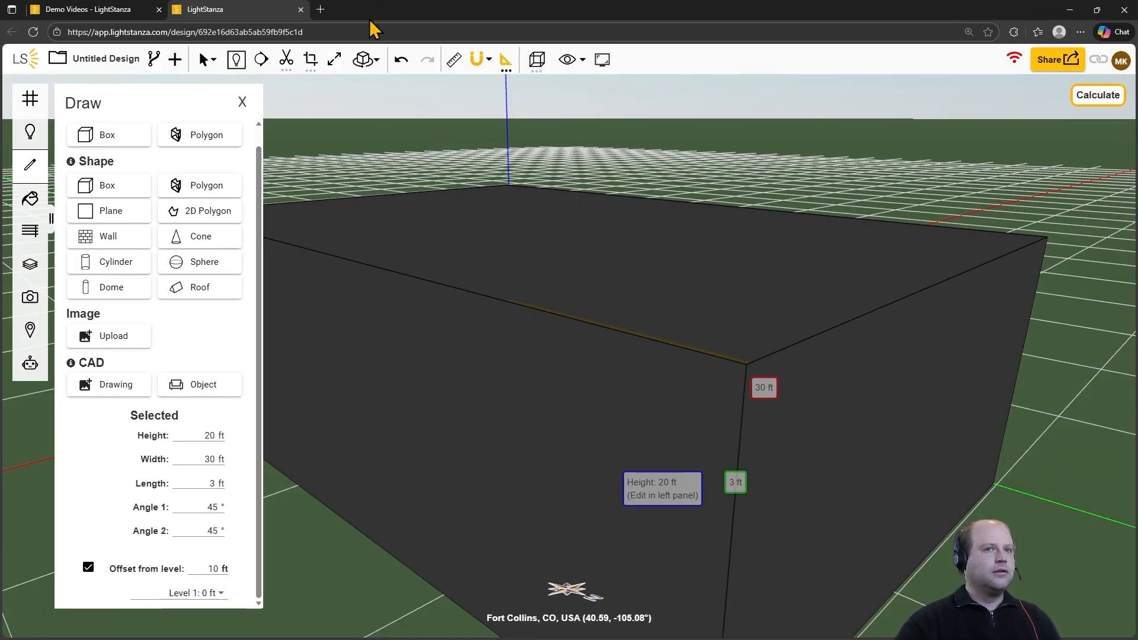
left_click(335, 61)
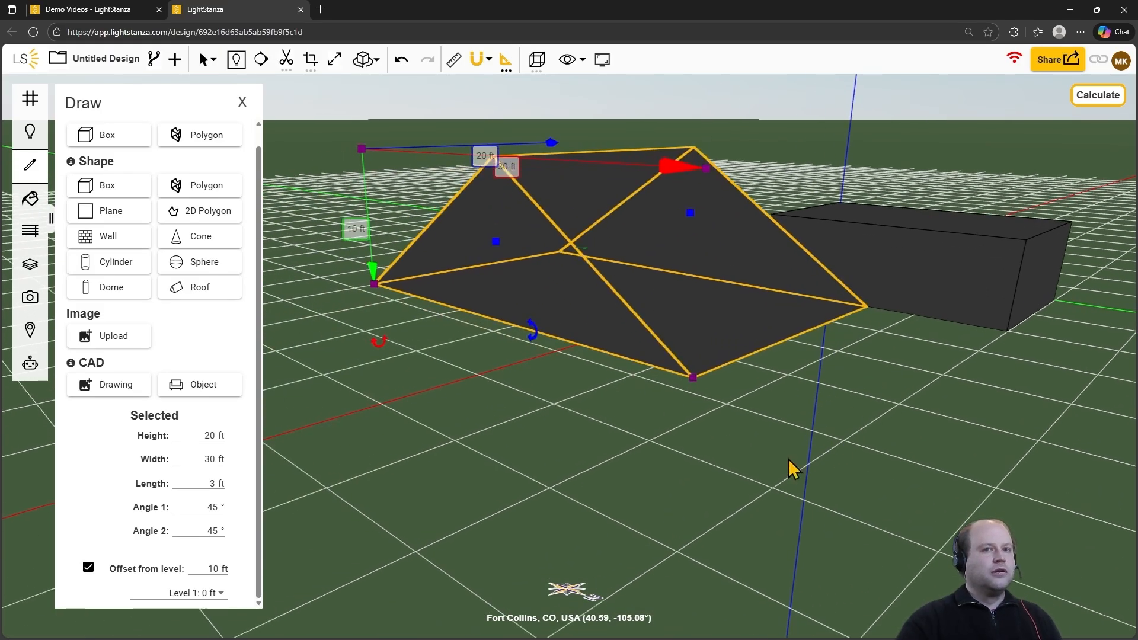
left_click(766, 470)
left_click_drag(766, 470, 717, 413)
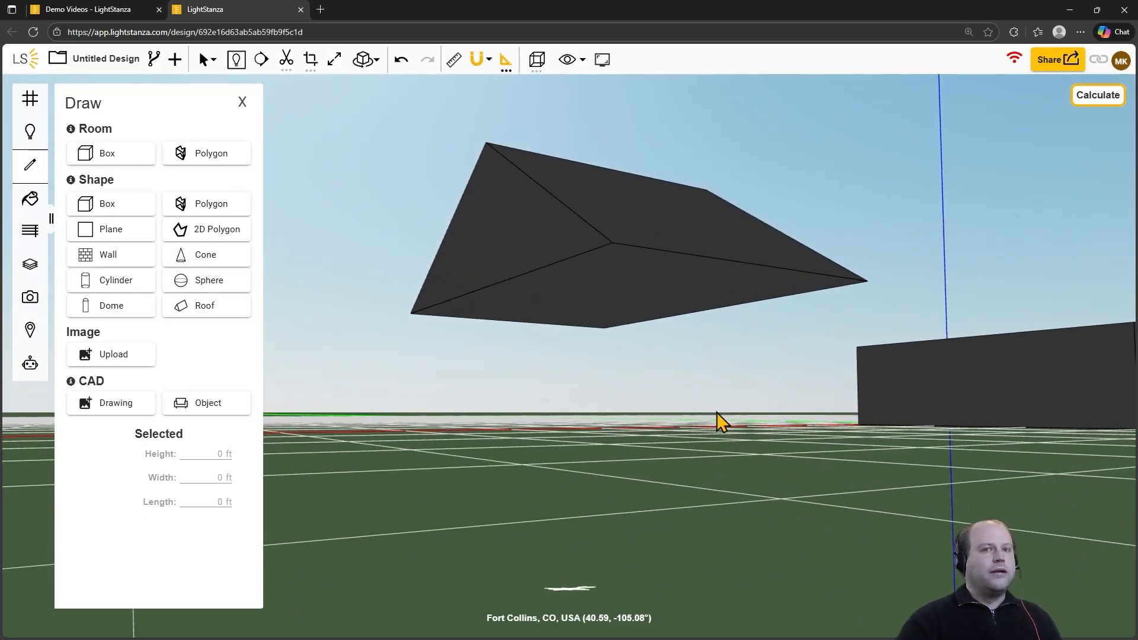
left_click(622, 261)
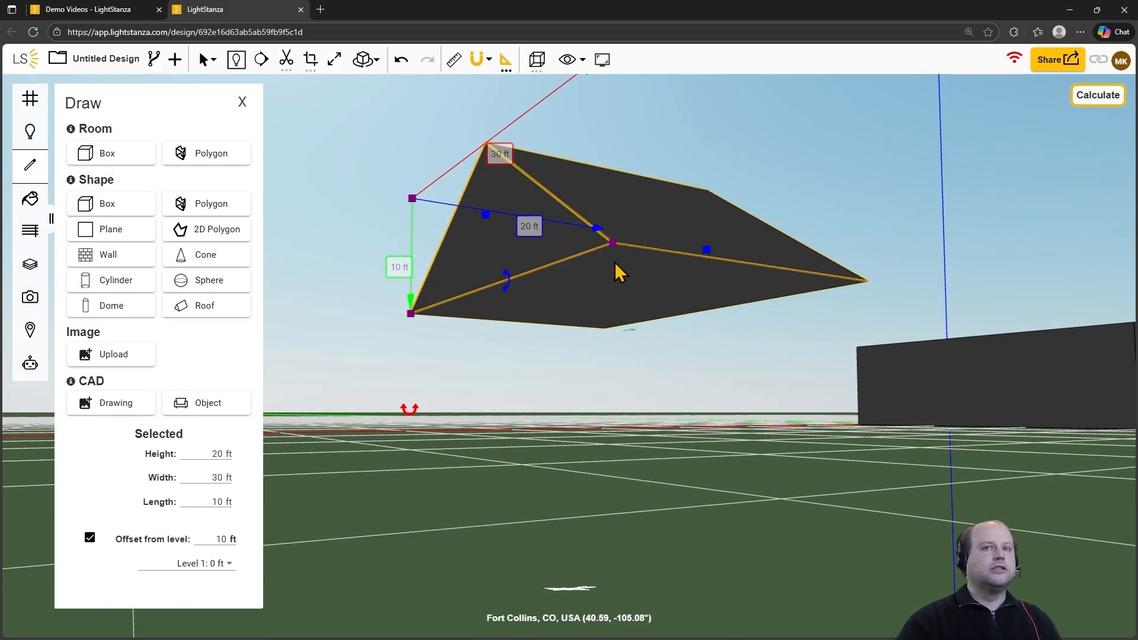
left_click(614, 264)
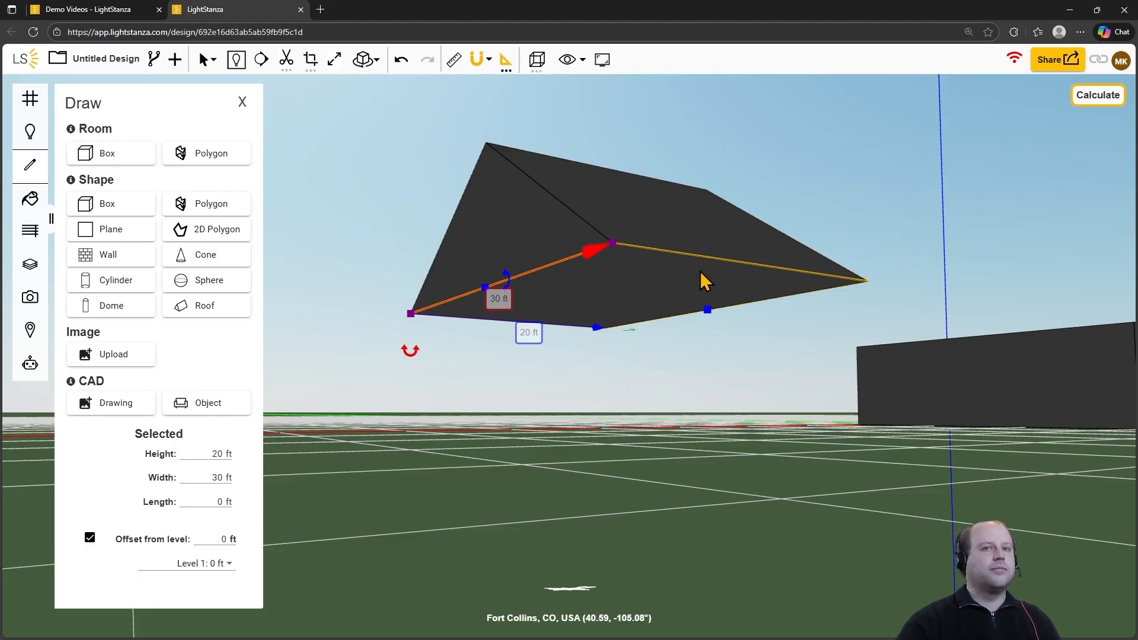
right_click(684, 278)
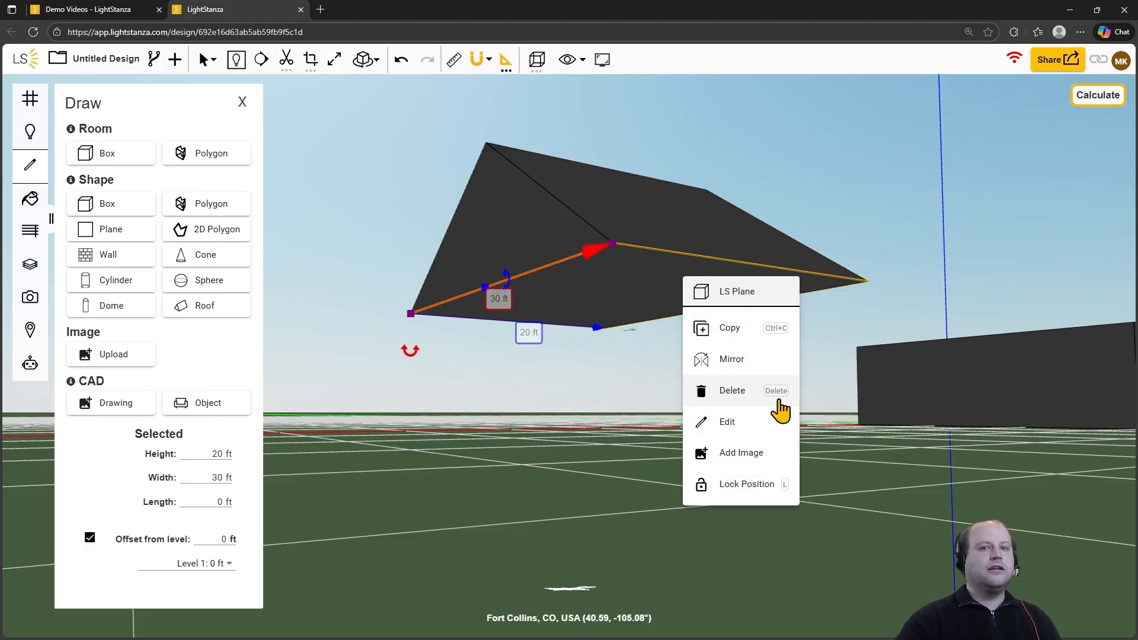
left_click(779, 405)
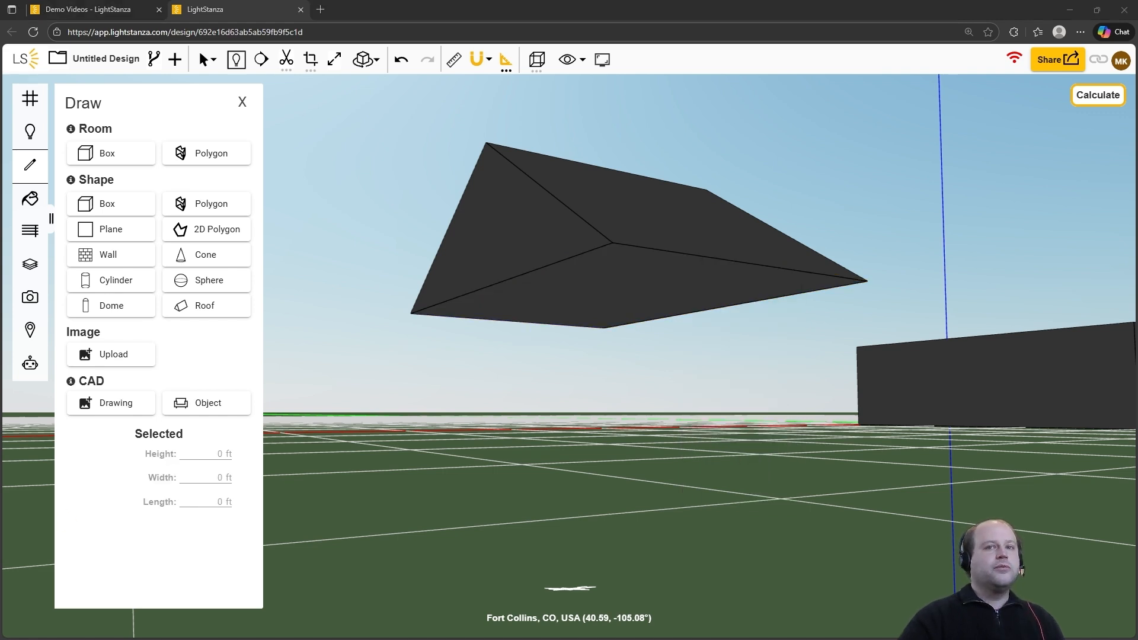
Step: Return to plan view and set the upper limit of its view range to 11 ft
left_click(237, 60)
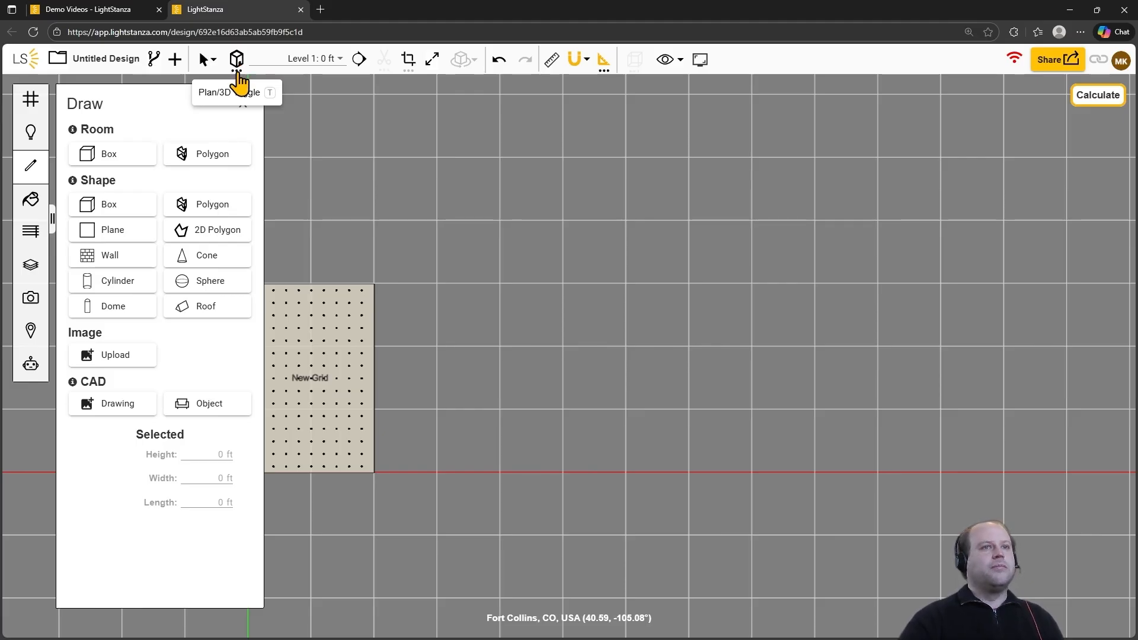
left_click(237, 71)
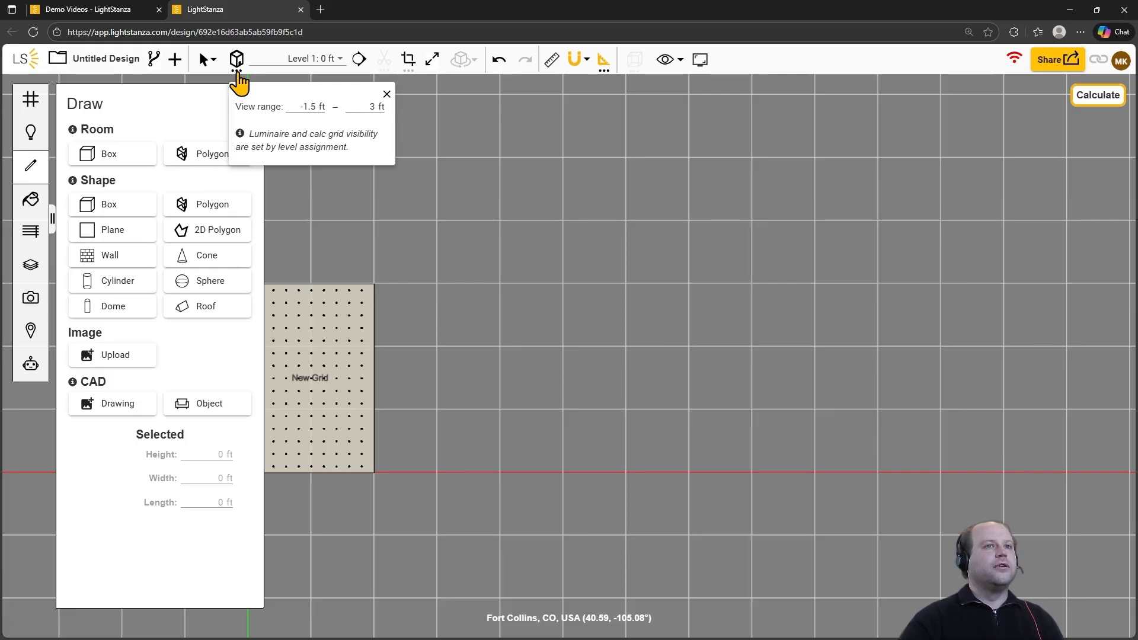
double_click(362, 107)
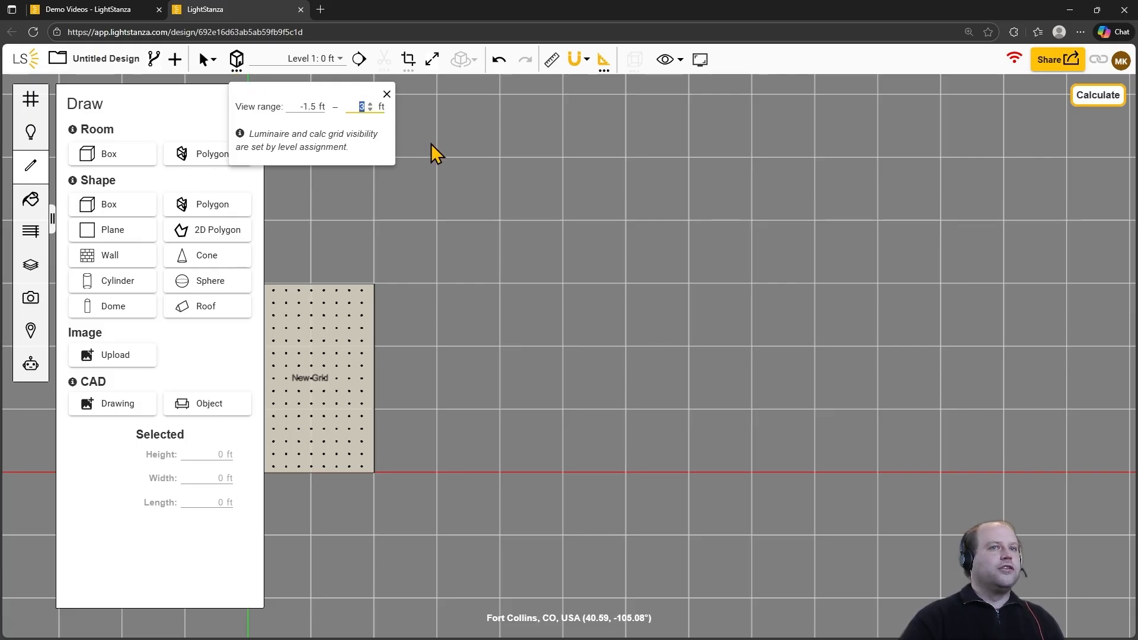
type("11")
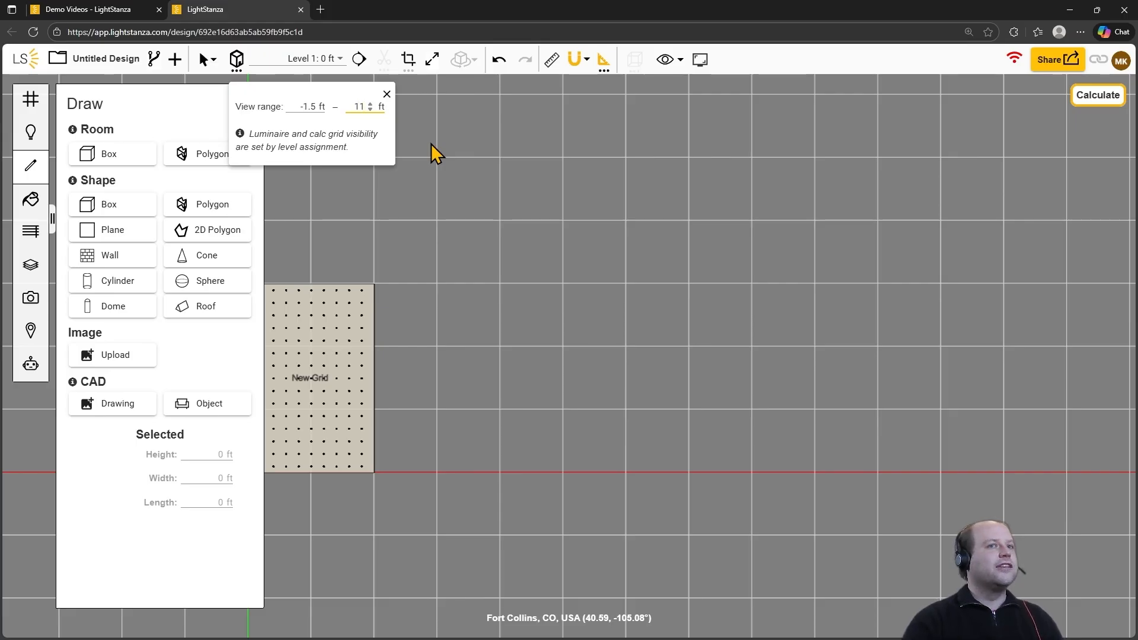
key("Return")
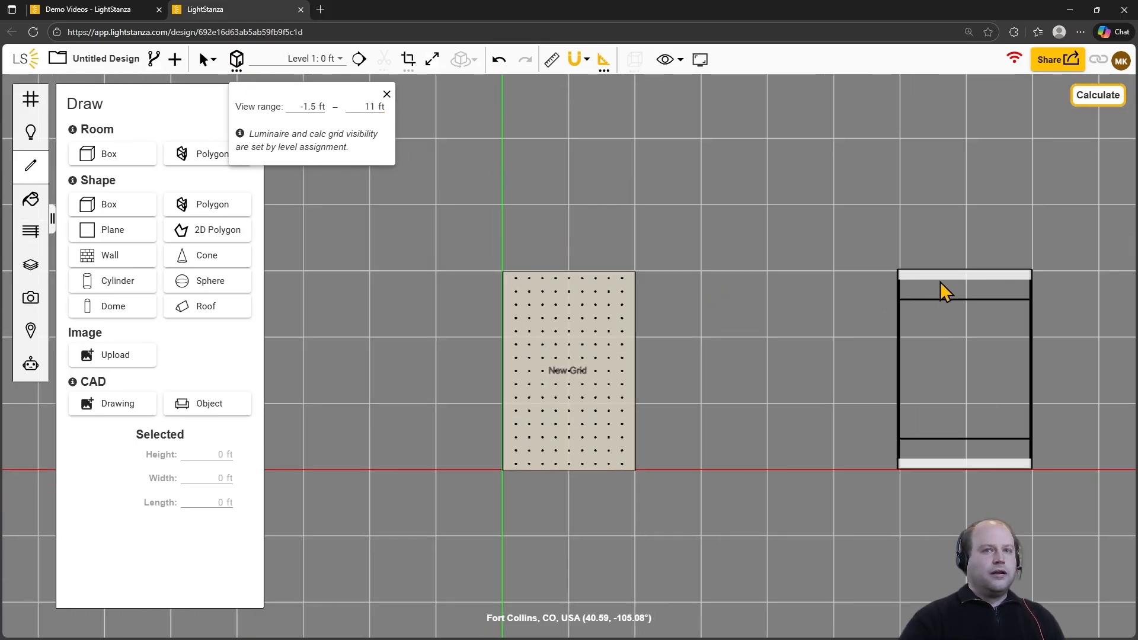
Step: Move the roof horizontally in plan view until it lines up over the 20 ft by 30 ft room
left_click(939, 278)
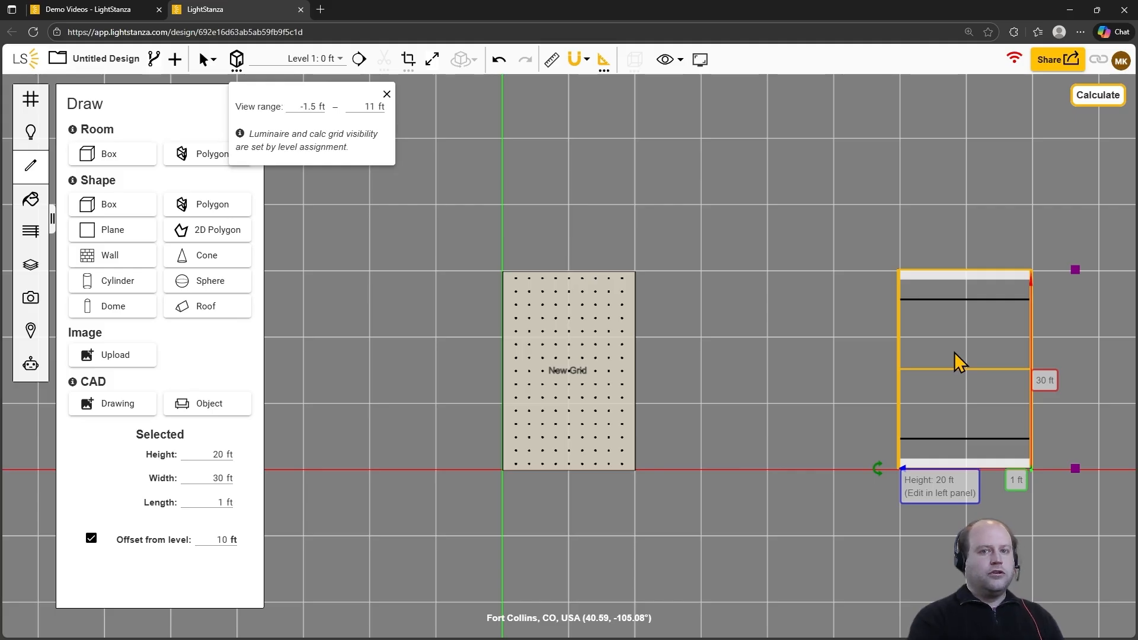
key("Left")
key("Left")
key("Left")
key("Left")
key("Left")
key("Left")
key("Left")
key("Left")
key("Left")
key("Left")
key("Left")
key("Left")
key("Left")
key("Left")
key("Left")
key("Left")
key("Left")
key("Left")
key("Left")
key("Left")
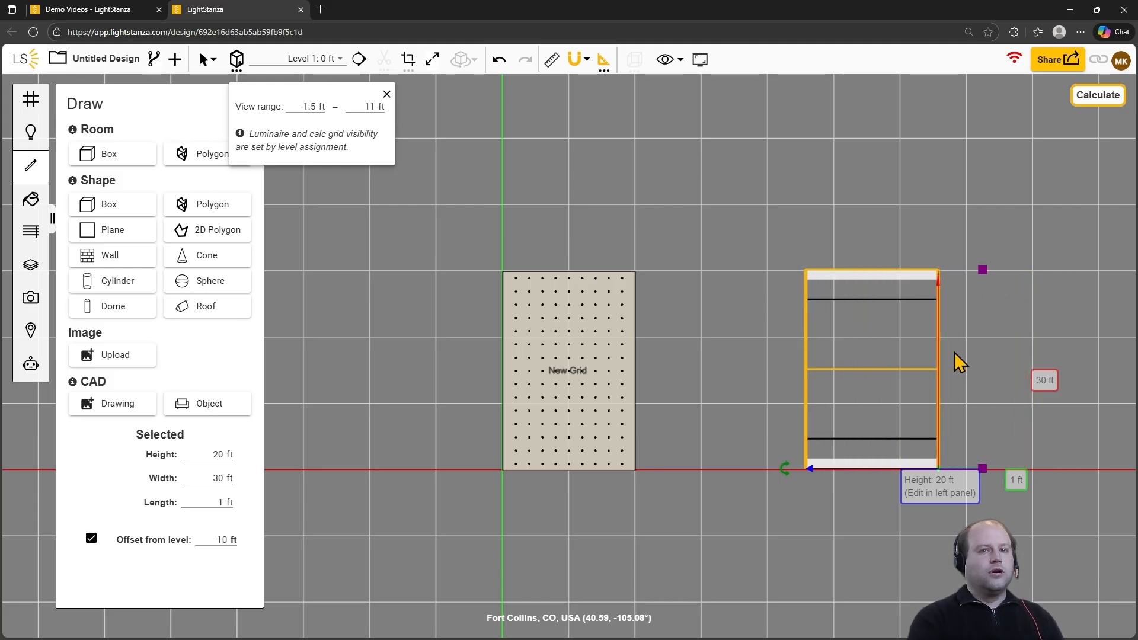
key("Left")
key("Left")
key("Left")
key("Left")
key("Left")
key("Left")
key("Left")
key("Left")
key("Left")
key("Left")
key("Left")
key("Left")
key("Left")
key("Left")
key("Left")
key("Left")
key("Left")
key("Left")
key("Left")
key("Left")
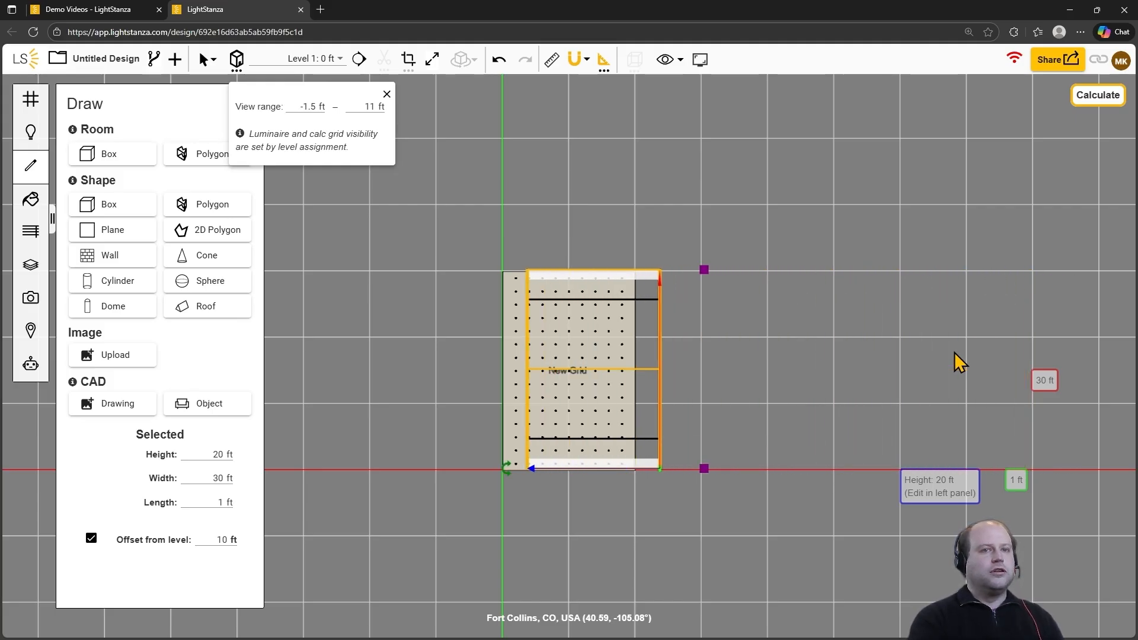
key("Left")
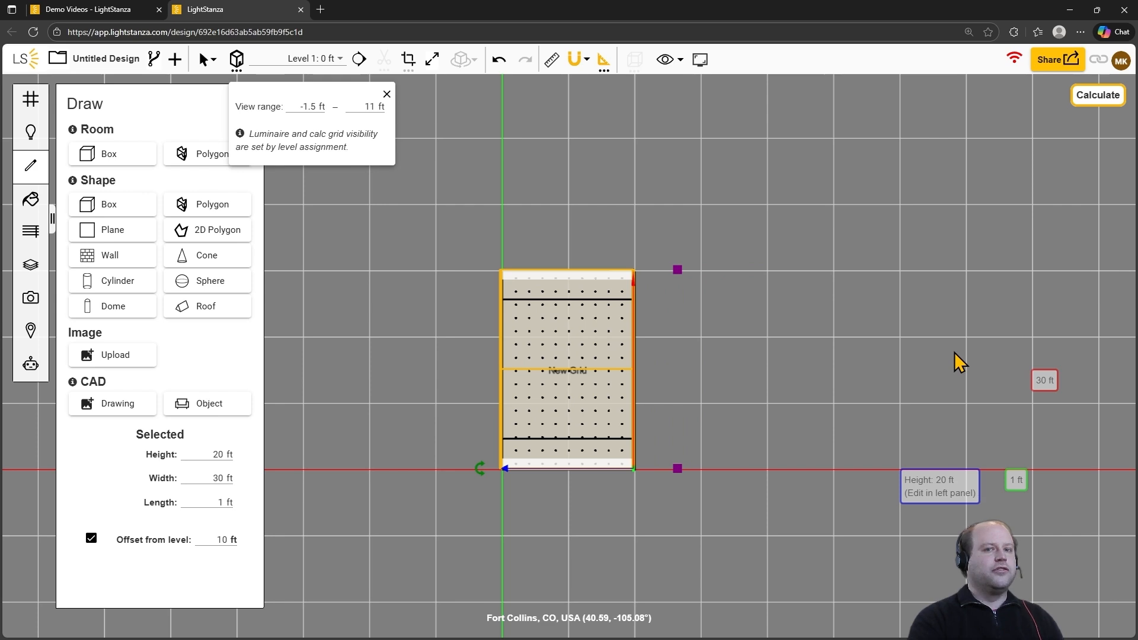
left_click(954, 352)
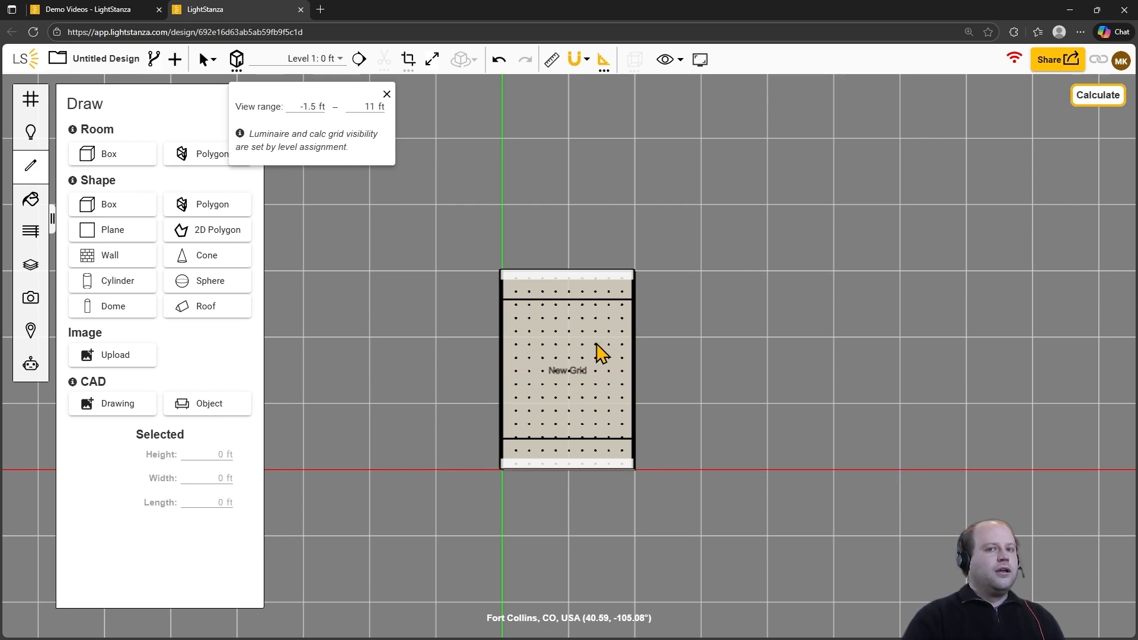
Step: Select the 20 ft by 30 ft plane beneath the roof and examine the combined building from outside in 3D
left_click(582, 300)
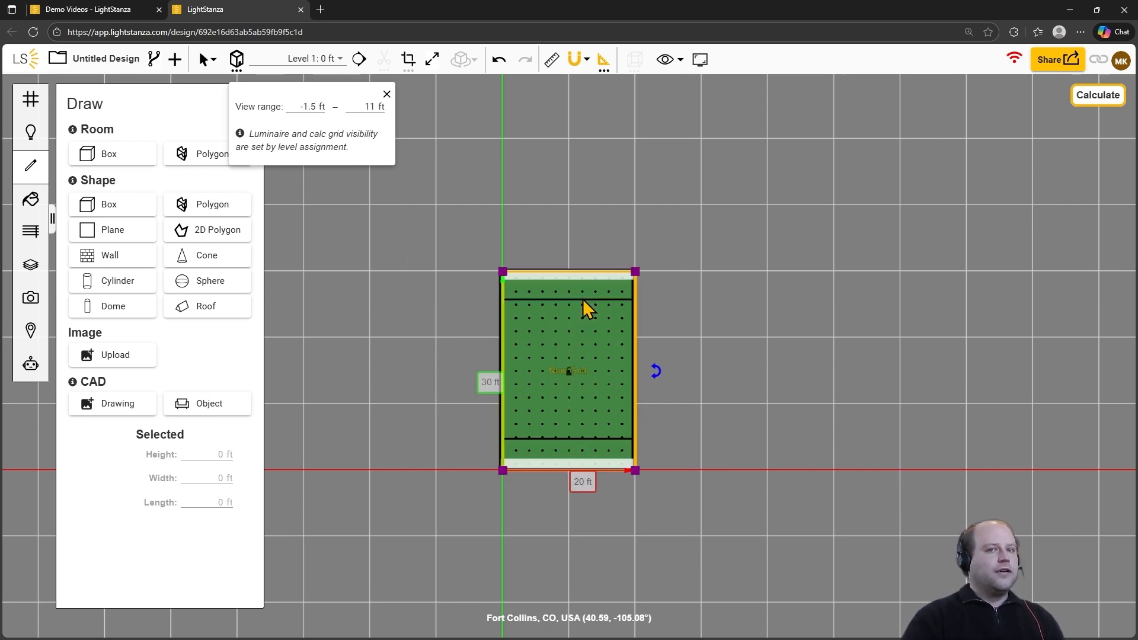
left_click(237, 59)
middle_click_drag(691, 236, 441, 436)
middle_click_drag(896, 400, 841, 334)
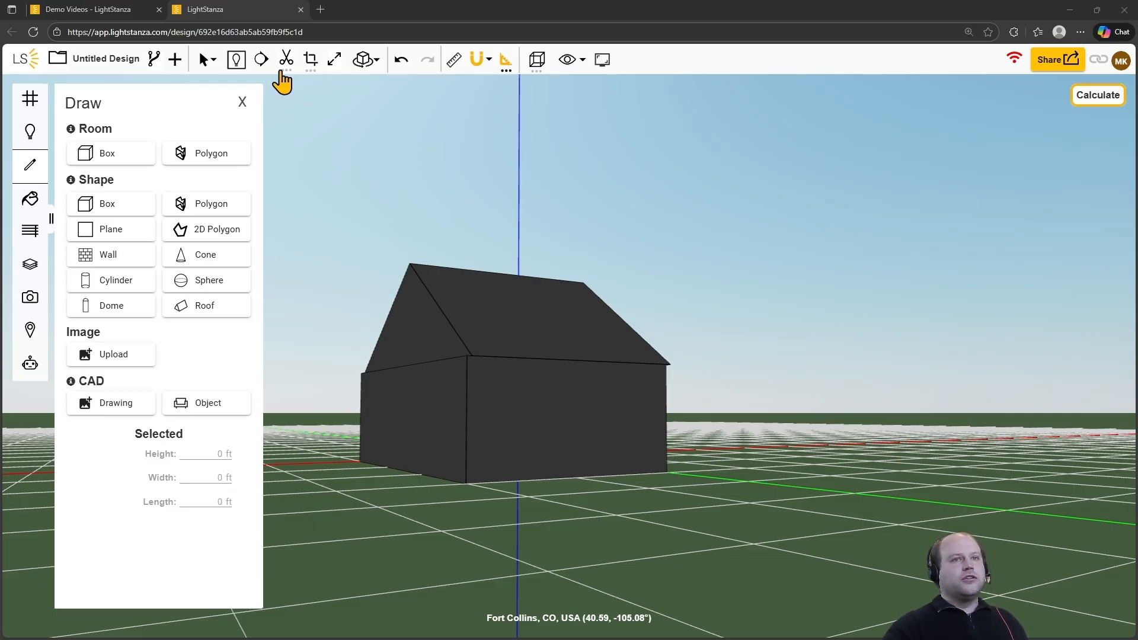
Step: Return to plan view and cut a lengthwise section through the whole building, between the long wall and the room's centre
left_click(239, 67)
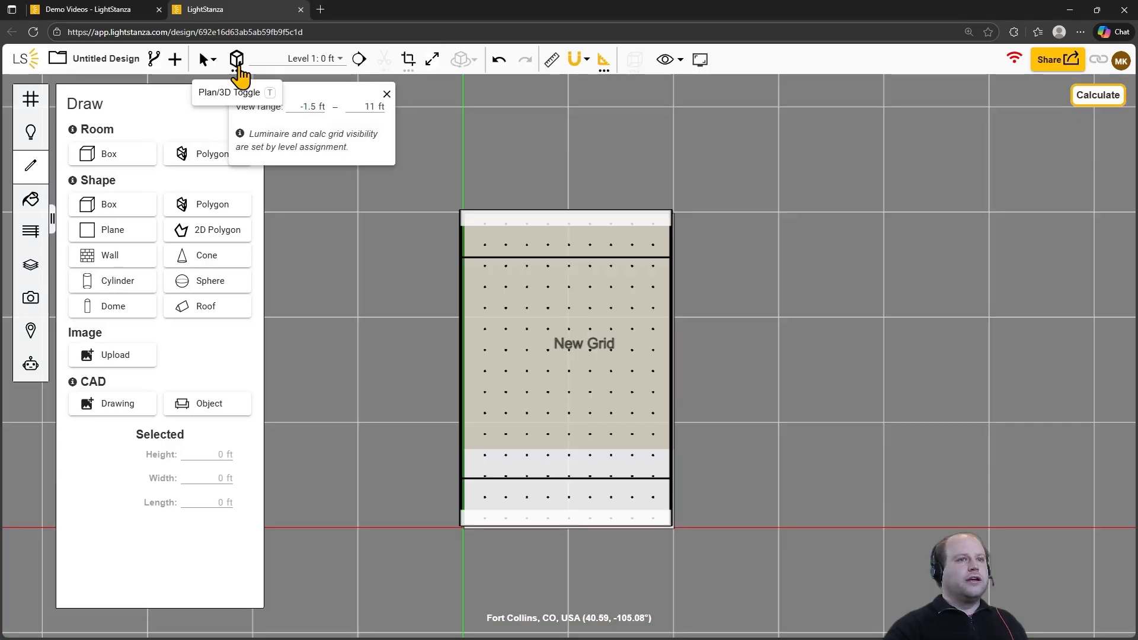
left_click(359, 63)
left_click(511, 160)
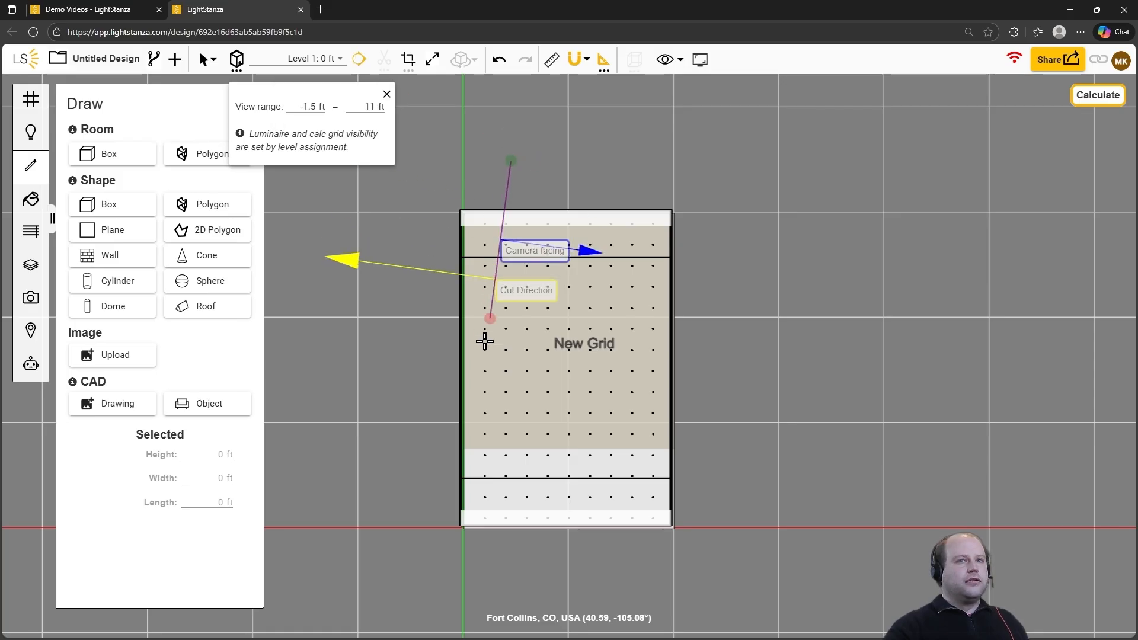
left_click(515, 598)
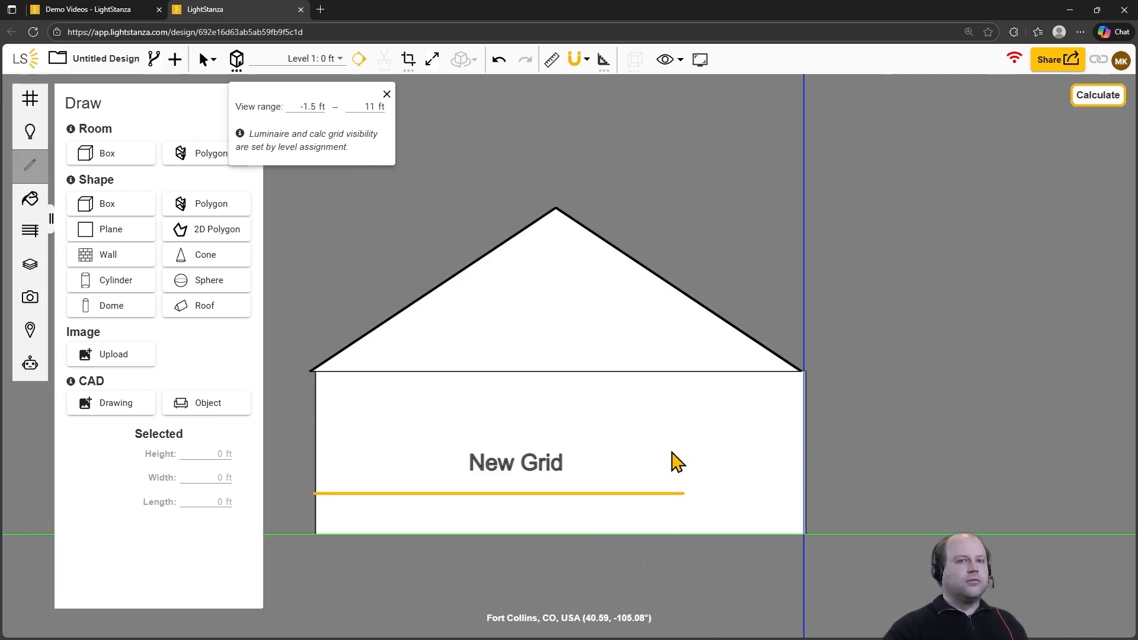